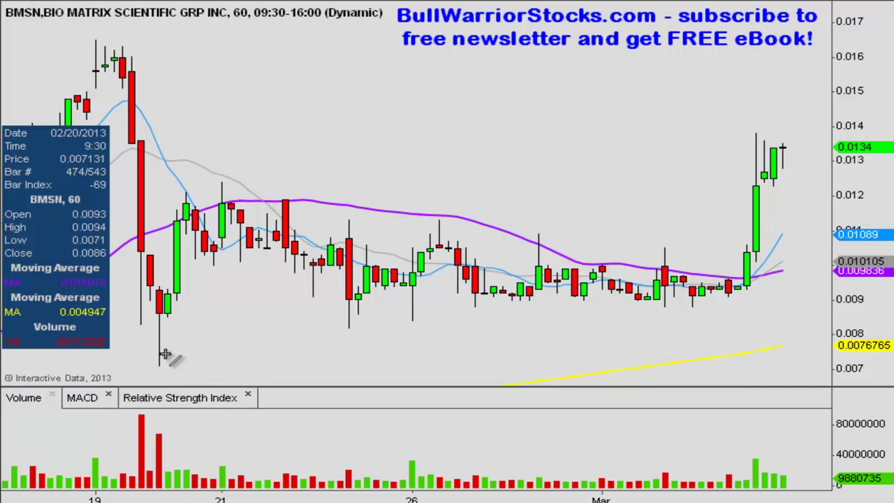
Draw a rising trend line beneath the candle lows from 02/20 to the latest bars, and make it green with a thicker width.
drag(162, 339, 554, 341)
drag(686, 336, 810, 292)
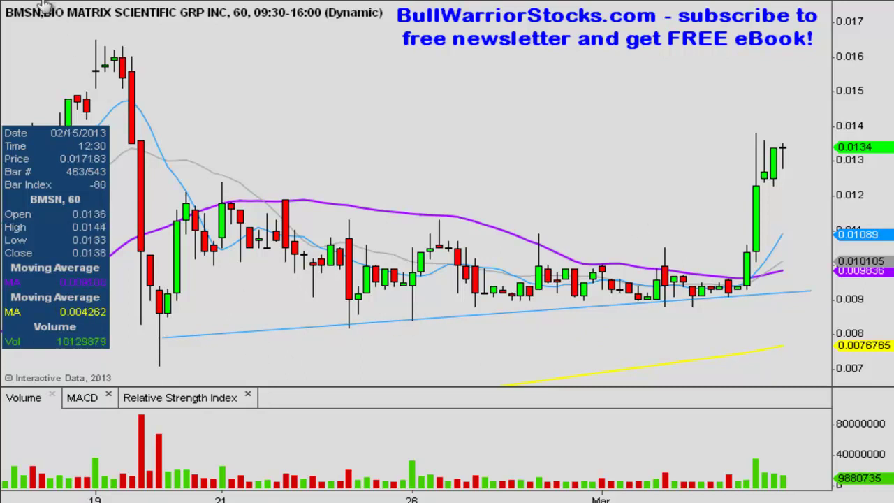
right_click(278, 329)
click(287, 338)
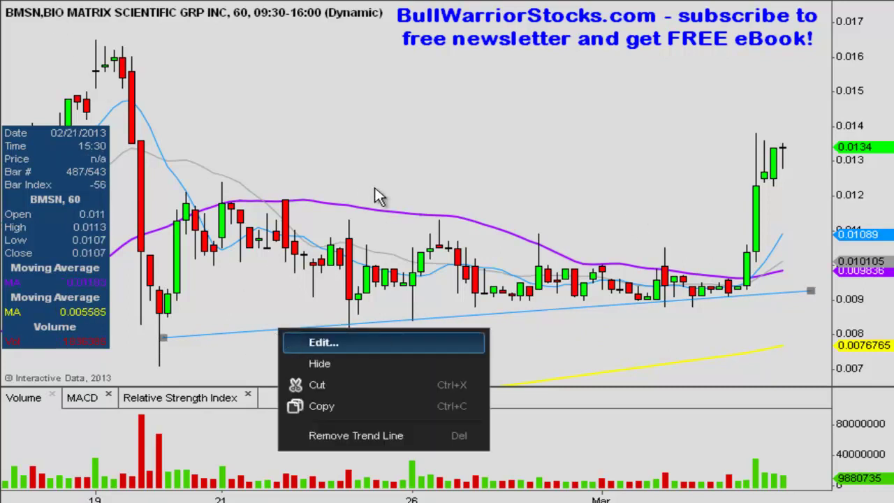
click(392, 89)
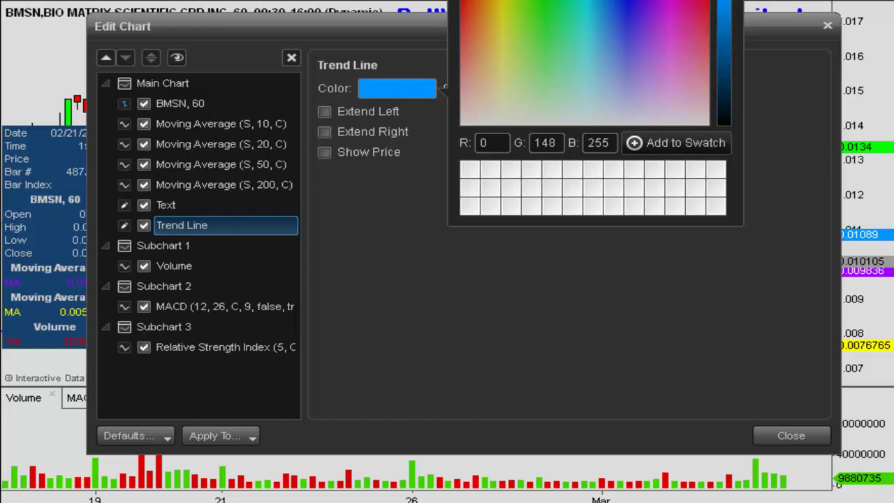
click(543, 2)
click(642, 90)
click(641, 123)
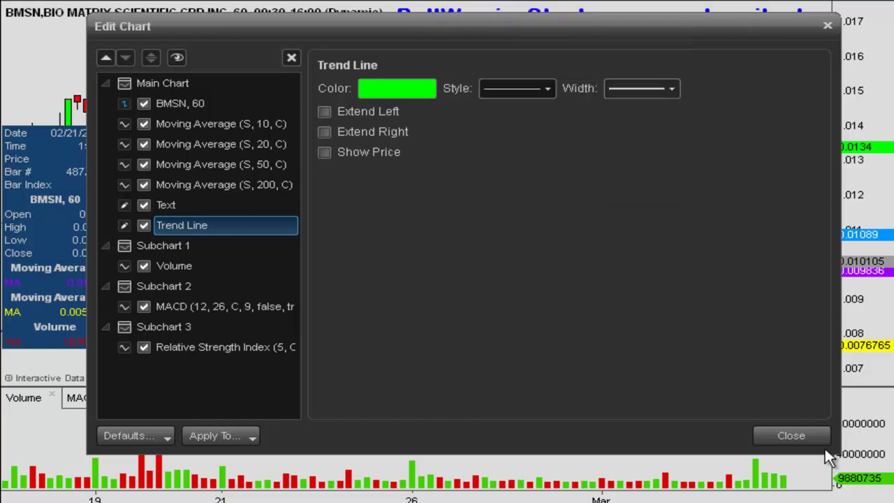
click(819, 441)
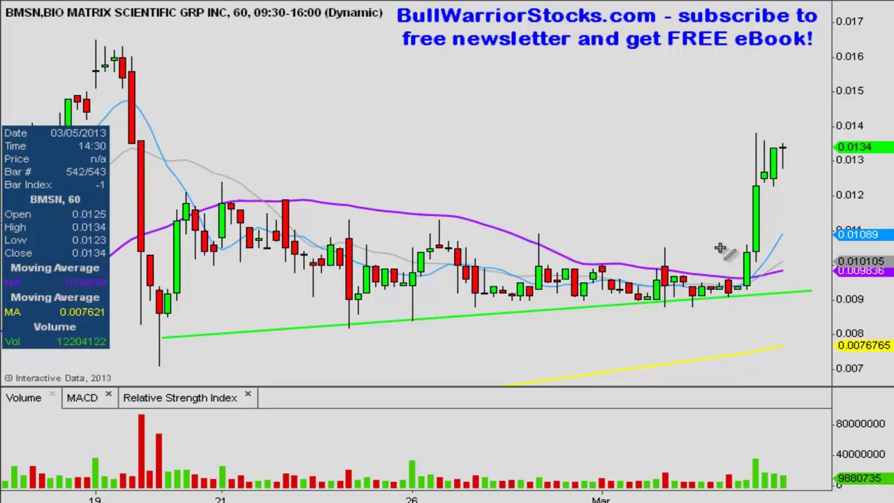
Draw a falling trend line along the candle highs from 02/21 to the latest bar, and make it red with a thicker width.
mouse_move(221, 181)
mouse_down()
mouse_move(471, 189)
mouse_move(766, 220)
mouse_move(784, 275)
mouse_up()
click(601, 164)
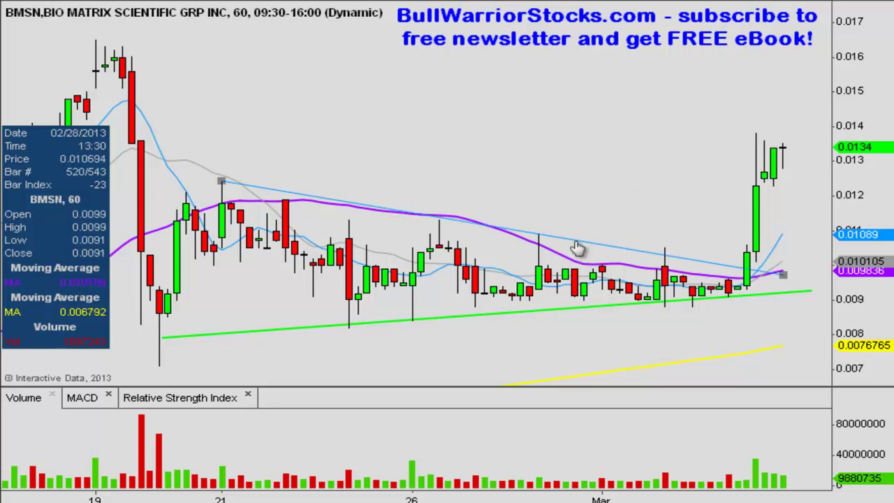
right_click(577, 242)
click(585, 260)
click(403, 90)
click(702, 2)
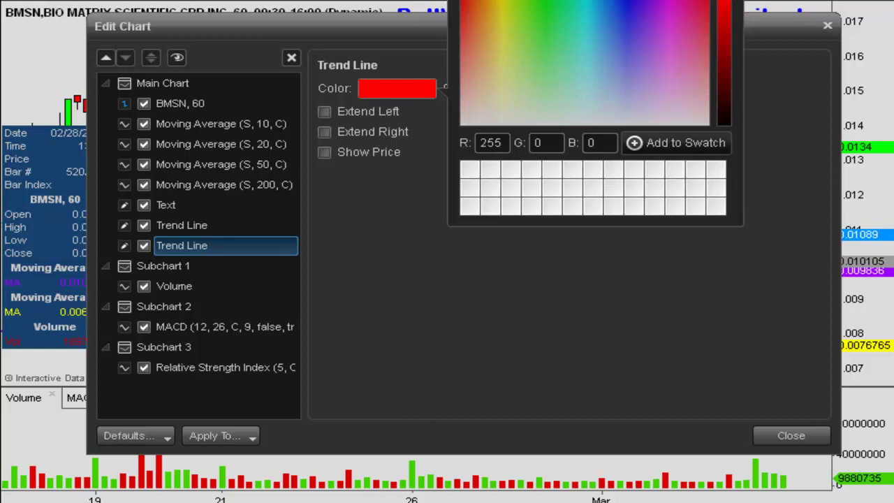
click(645, 89)
click(646, 120)
click(789, 436)
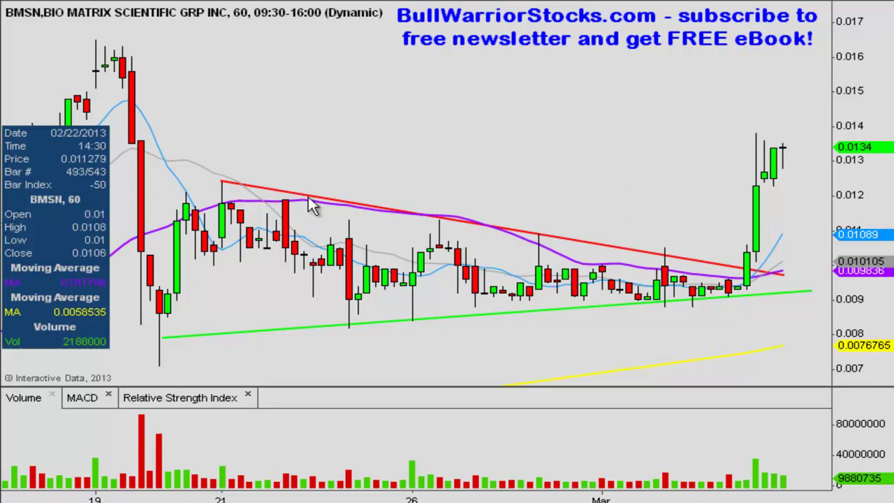
Delete the falling red trend line and the rising green trend line from the price chart.
mouse_move(753, 258)
mouse_down()
mouse_move(744, 271)
mouse_move(760, 266)
mouse_up()
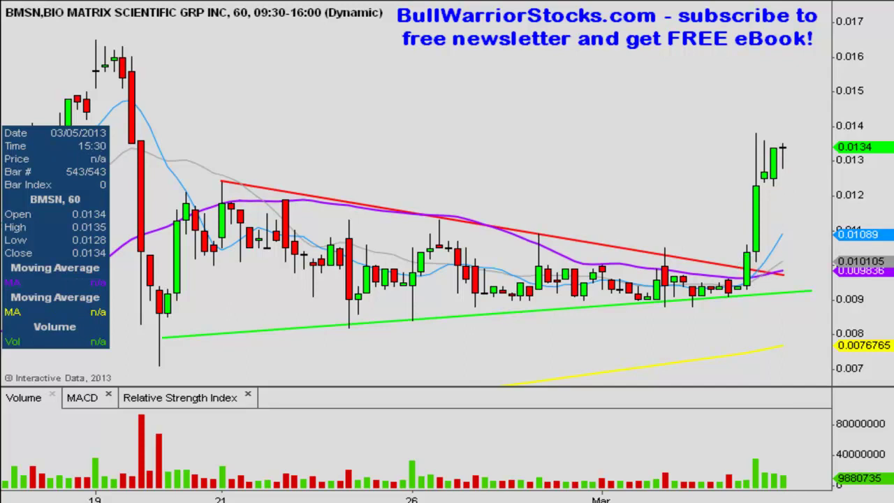
click(263, 188)
key(Delete)
click(244, 332)
key(Delete)
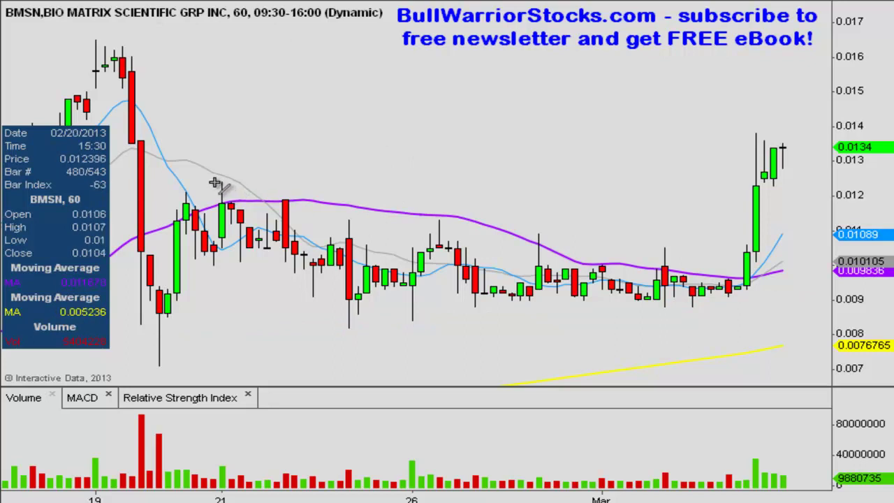
Draw a horizontal line at about 0.0118 from the 02/20 highs past the latest bar, and make it green with a thicker width.
drag(180, 200, 476, 201)
drag(536, 203, 863, 204)
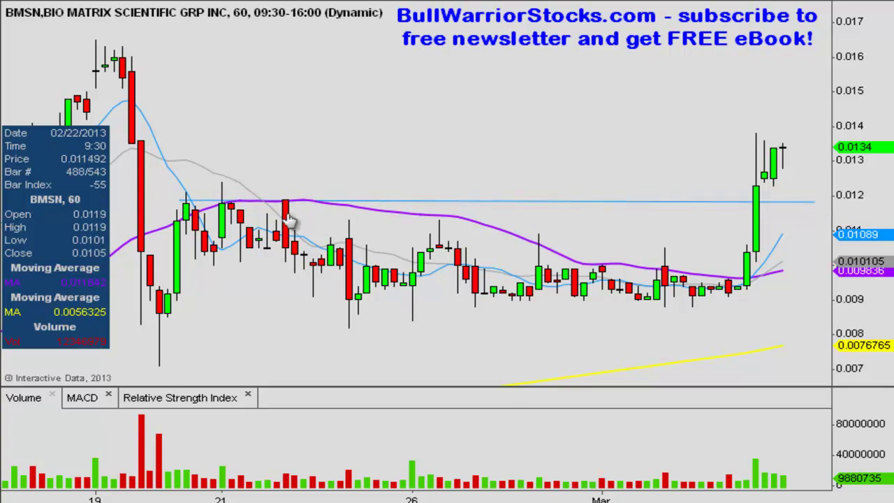
right_click(334, 198)
click(314, 206)
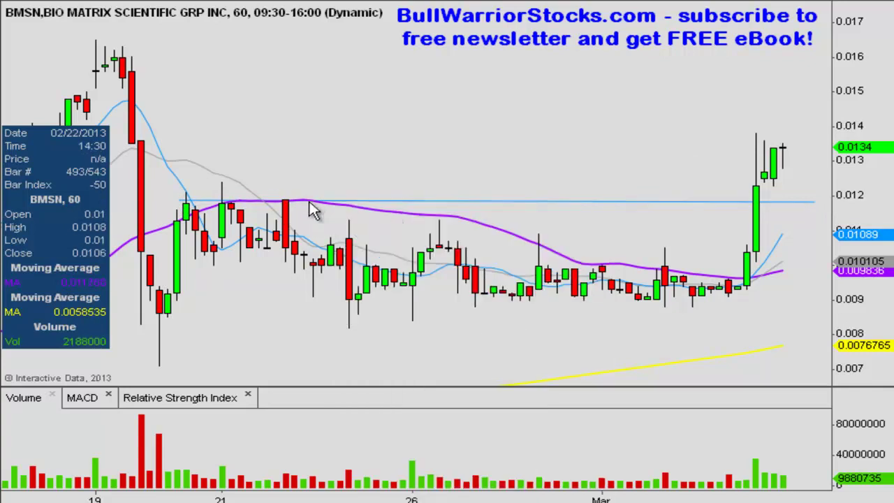
right_click(312, 202)
click(399, 219)
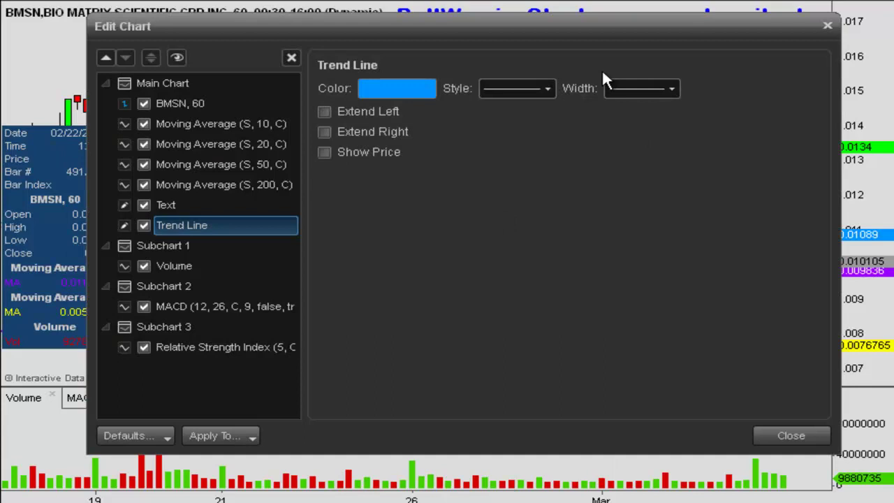
click(407, 97)
click(547, 2)
click(550, 309)
click(654, 88)
click(664, 131)
click(778, 430)
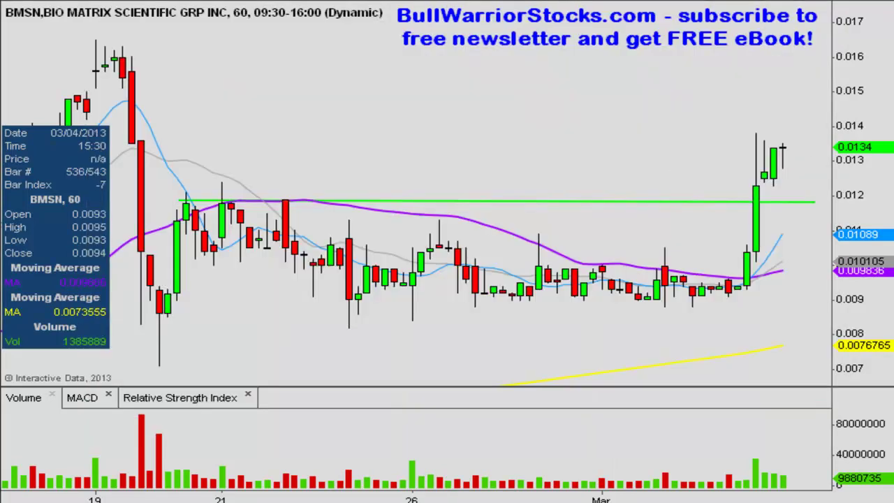
Circle the three groups of candle tops touching the green line near 0.0118, and clear the freehand marks.
drag(202, 197, 243, 199)
mouse_move(311, 199)
mouse_down()
mouse_move(286, 195)
mouse_move(315, 199)
mouse_up()
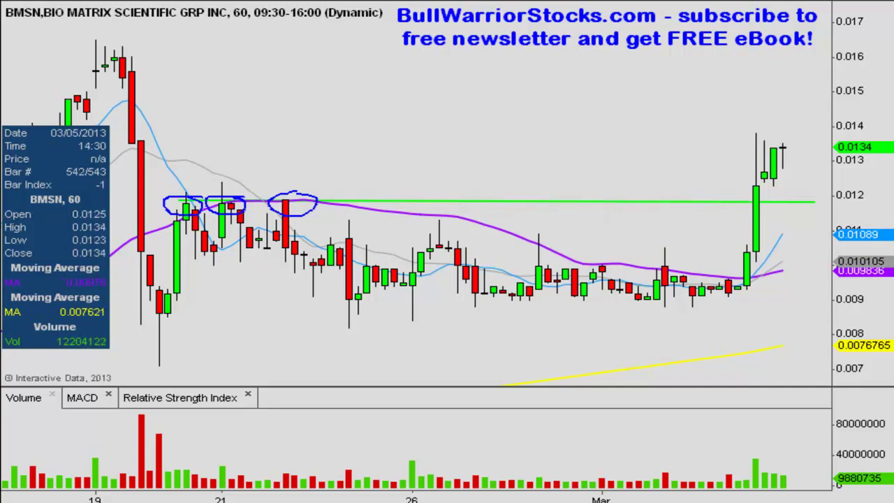
key(Escape)
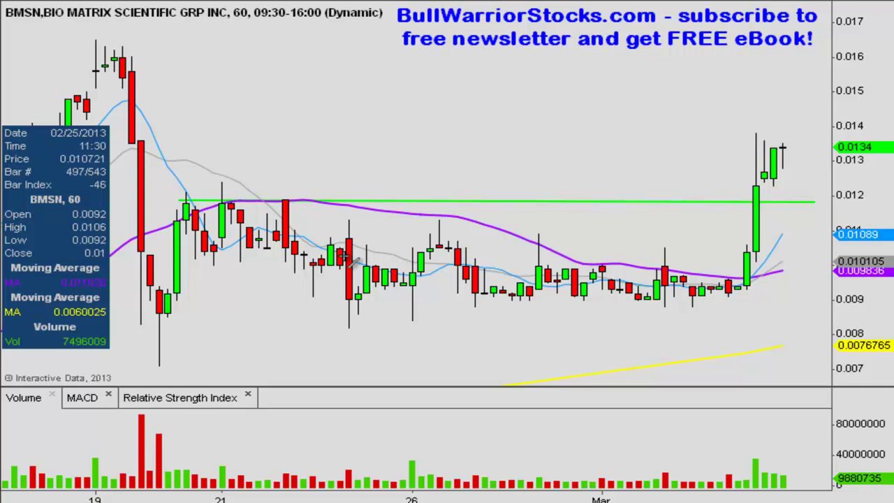
Draw a second horizontal line at about 0.0108 extending past the latest bar, and make it green with a thicker width.
drag(297, 240, 819, 238)
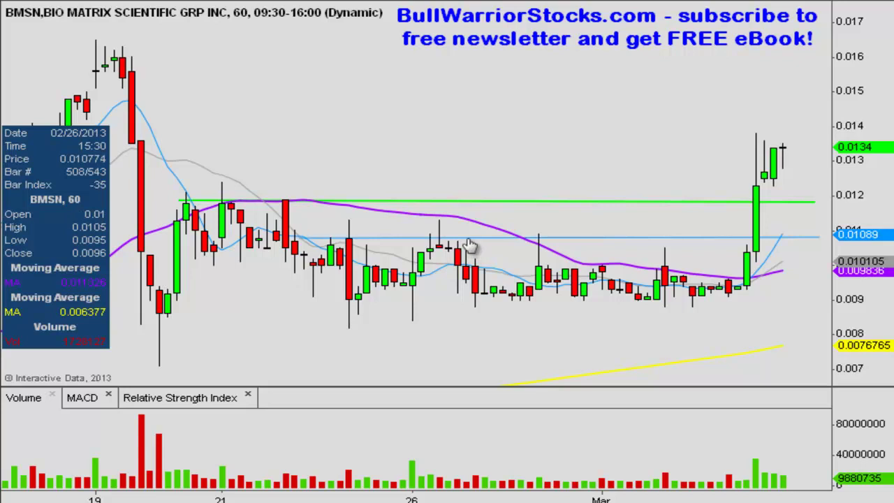
right_click(355, 238)
click(379, 252)
click(410, 93)
click(545, 7)
click(520, 359)
click(646, 89)
click(653, 123)
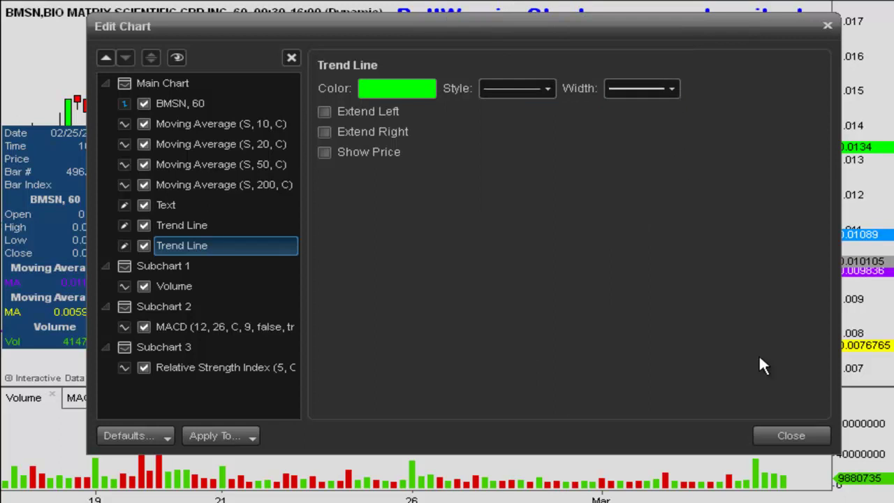
click(786, 436)
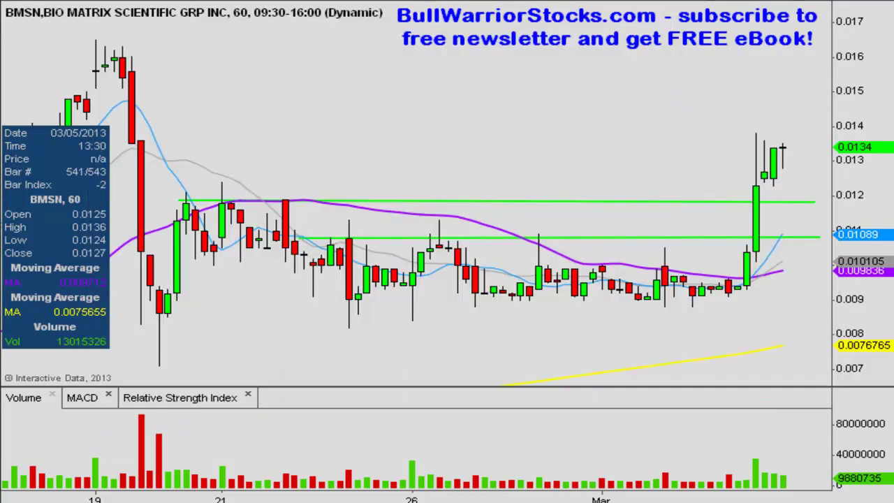
Circle the three places where candle highs meet the green line near 0.0108, and clear the freehand marks.
mouse_move(365, 235)
mouse_down()
mouse_move(350, 245)
mouse_move(366, 236)
mouse_up()
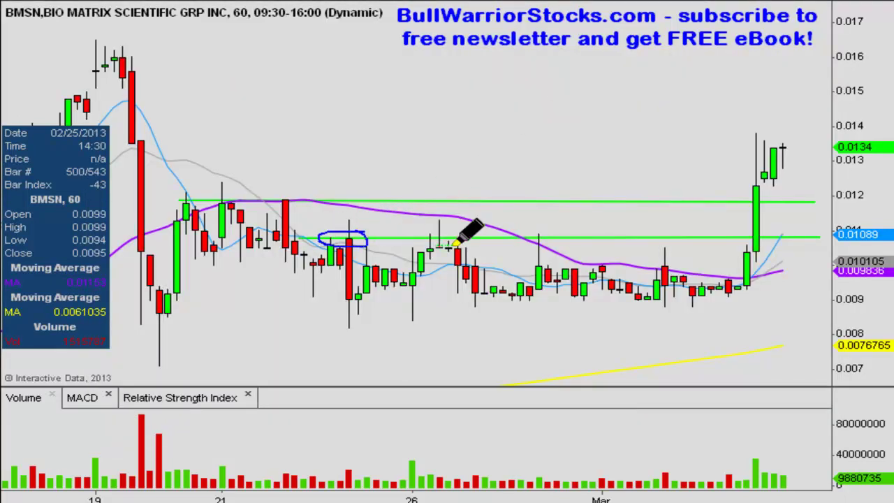
mouse_move(462, 236)
mouse_down()
mouse_move(429, 259)
mouse_move(466, 238)
mouse_up()
mouse_move(548, 234)
mouse_down()
mouse_move(516, 233)
mouse_move(545, 230)
mouse_up()
key(Escape)
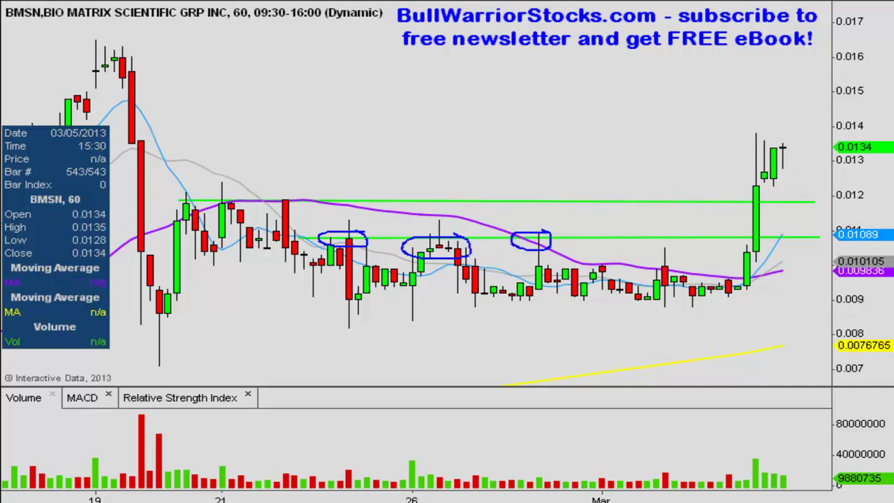
key(Escape)
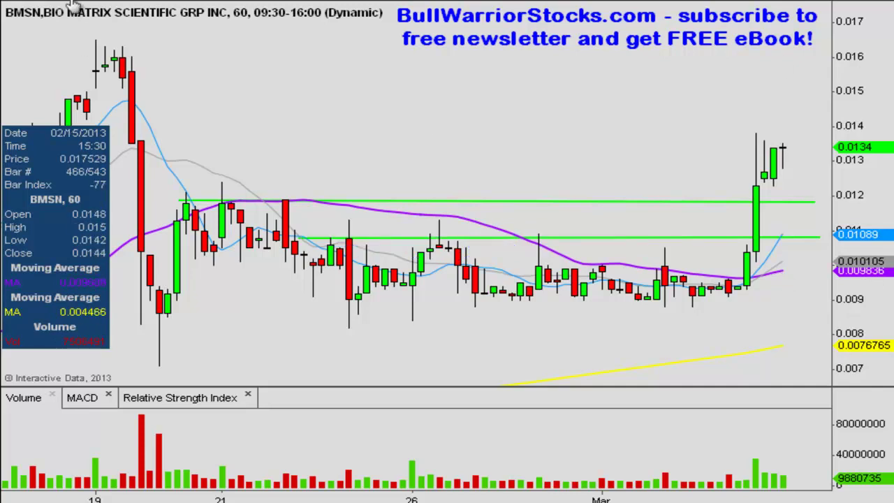
Draw a horizontal line at about 0.0135 from the 02/19 drop past the latest bar, and make it red with a thicker width.
drag(133, 139, 810, 140)
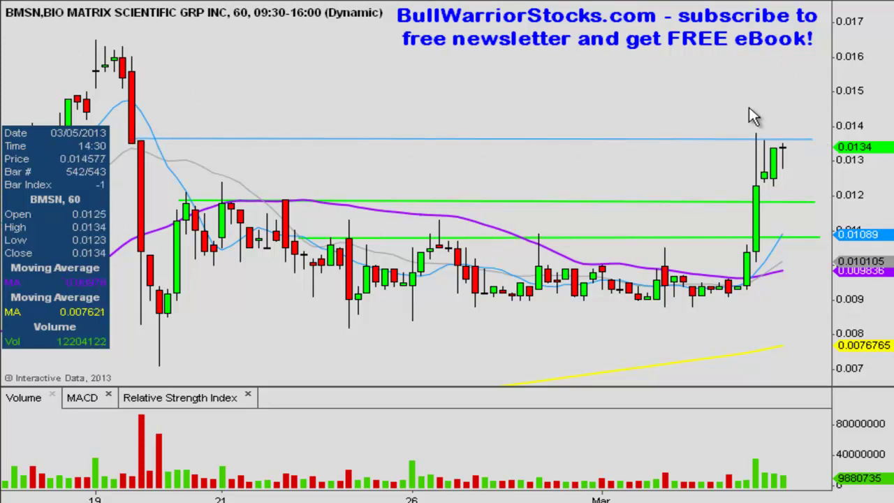
drag(284, 138, 284, 142)
click(302, 106)
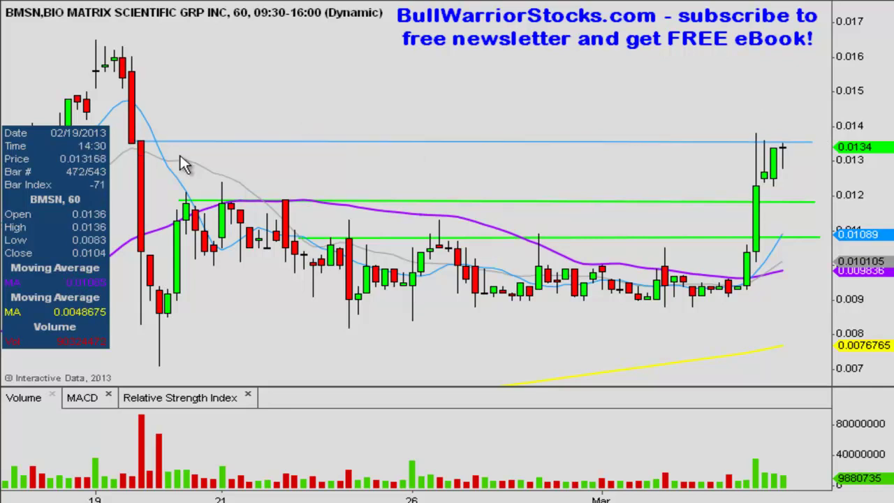
right_click(322, 142)
click(339, 148)
click(386, 92)
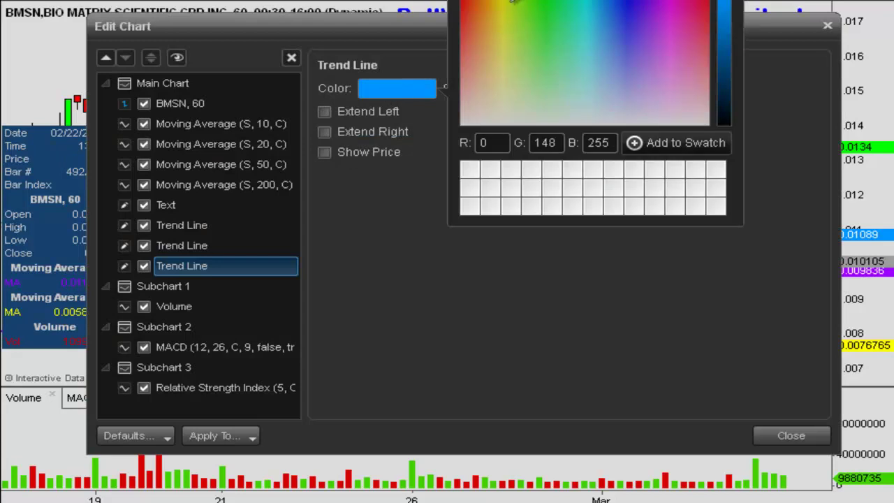
click(462, 1)
click(489, 346)
click(631, 93)
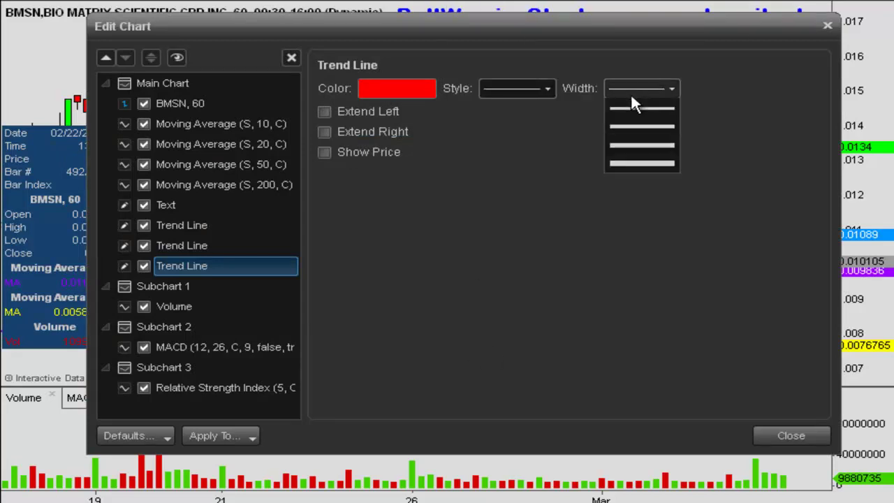
click(635, 121)
click(786, 430)
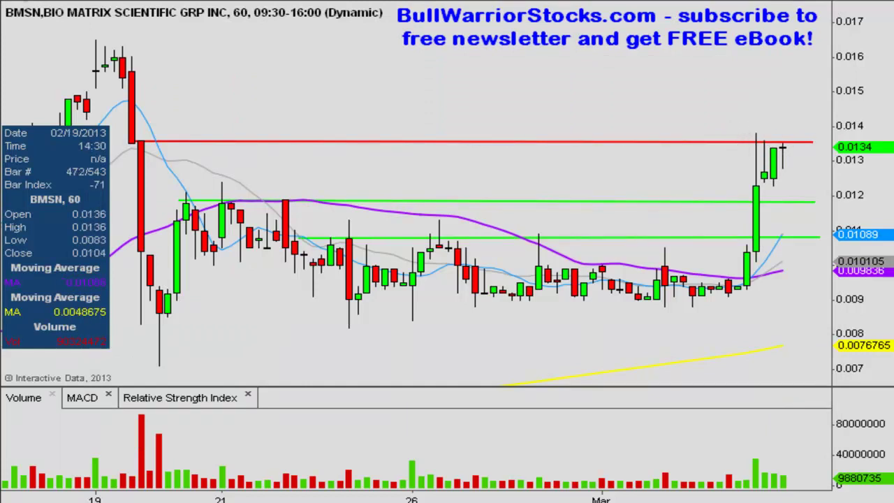
Draw a horizontal line at about 0.016 from the 02/19 highs past the latest bar, and make it red with a thicker width.
drag(88, 55, 654, 60)
drag(710, 62, 819, 60)
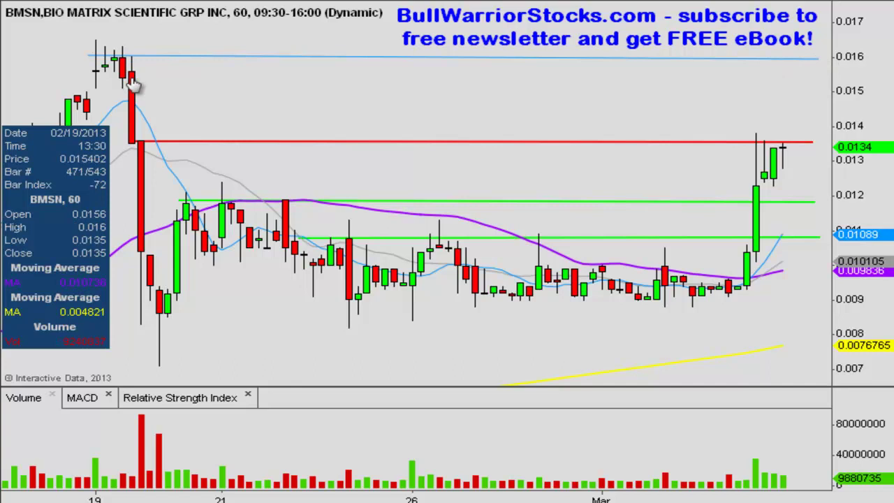
right_click(153, 57)
click(159, 66)
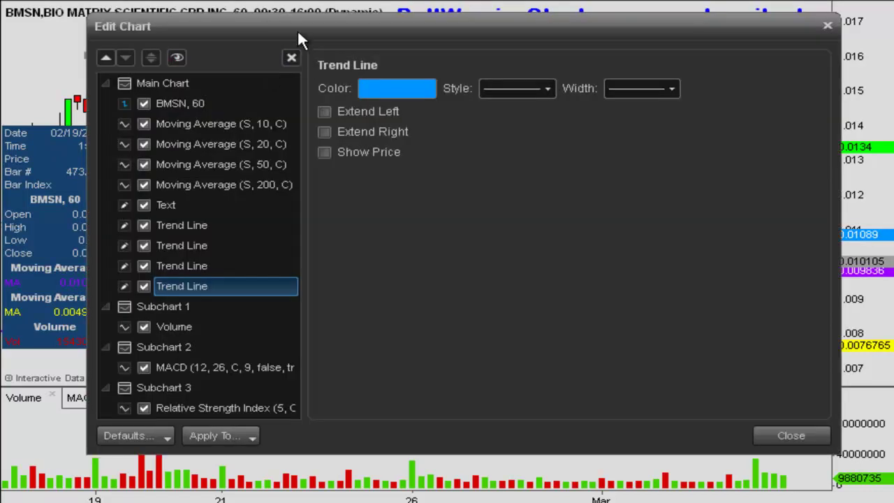
click(385, 90)
click(463, 1)
click(633, 91)
click(629, 125)
click(791, 435)
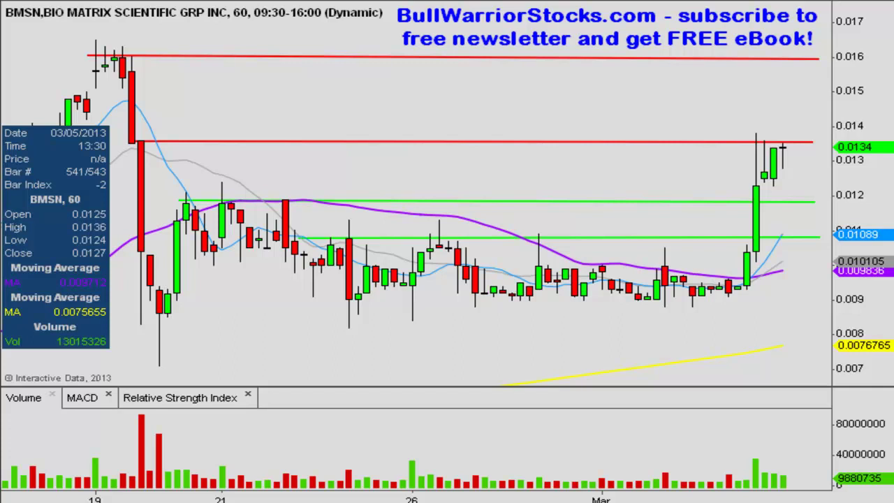
Sketch a freehand arrow rising from the latest candles past 0.016, and another pointing down through the volume bars.
mouse_move(755, 154)
mouse_down()
mouse_move(885, 46)
mouse_move(889, 72)
mouse_up()
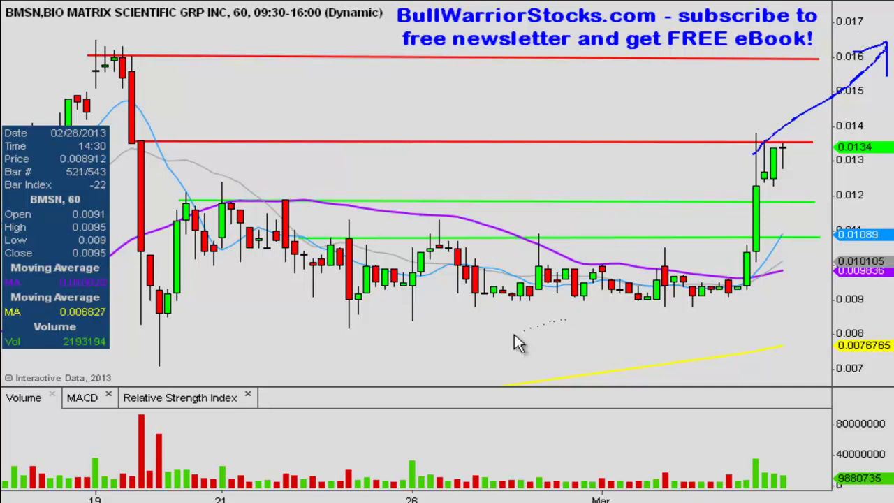
mouse_move(462, 359)
mouse_down()
mouse_move(461, 493)
mouse_move(483, 481)
mouse_move(459, 500)
mouse_move(436, 479)
mouse_up()
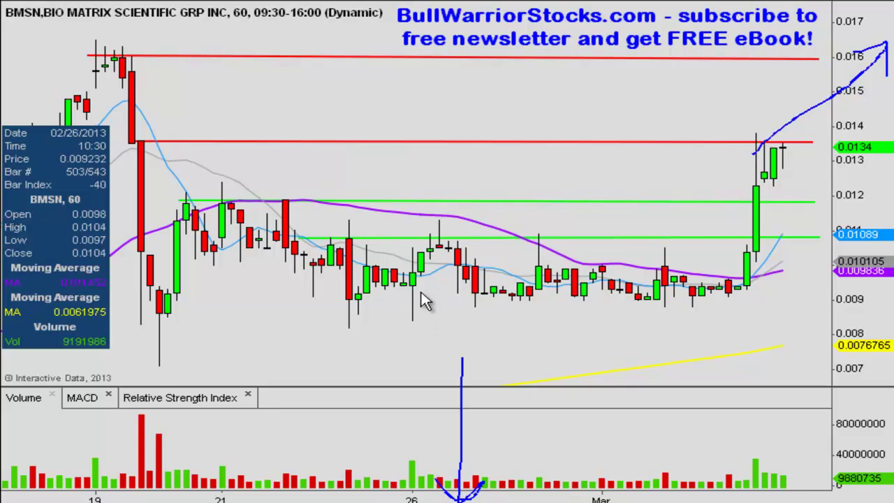